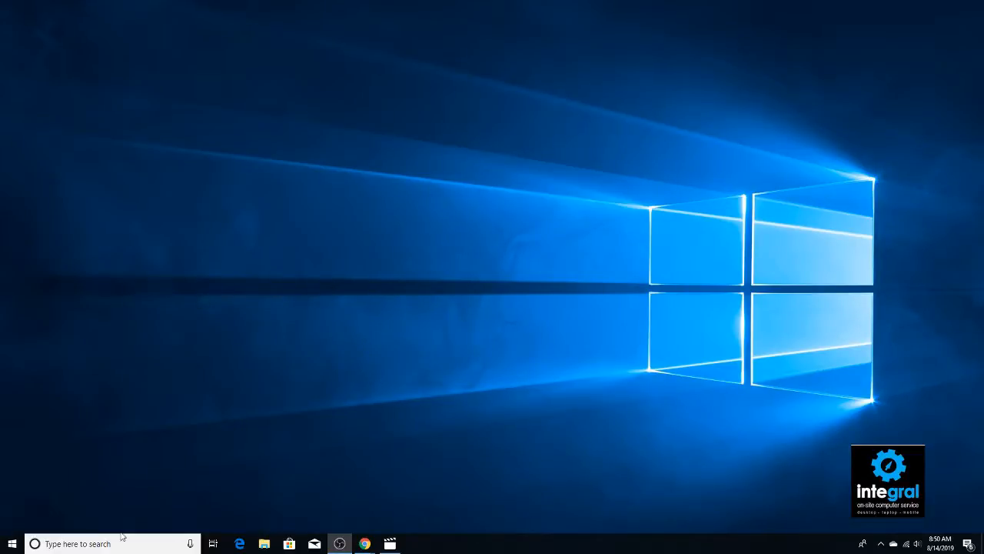
pyautogui.click(12, 544)
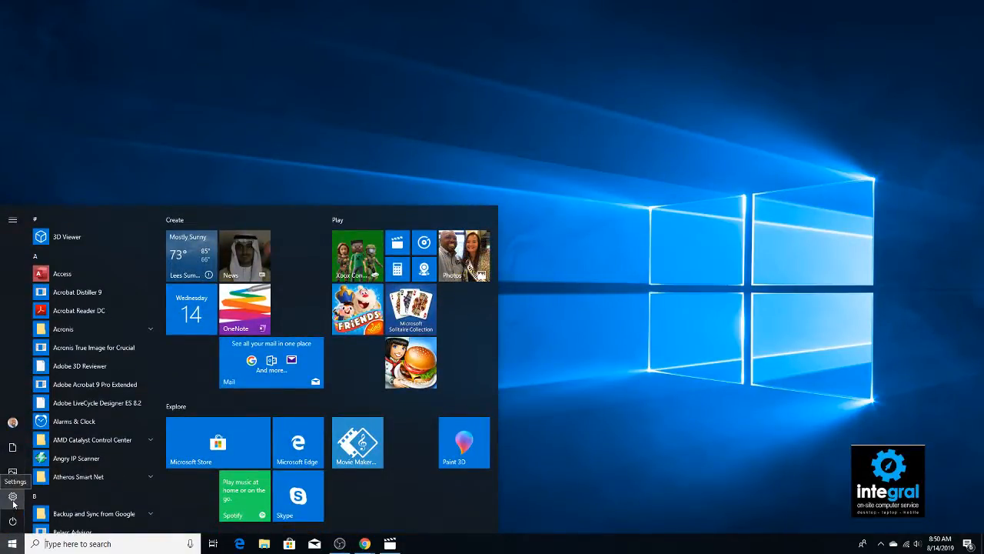
pyautogui.click(13, 498)
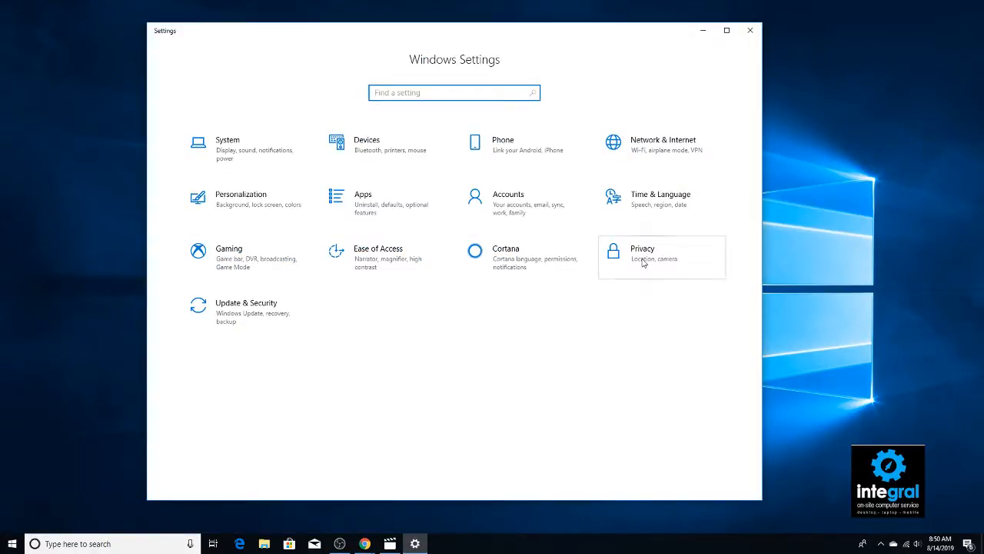
pyautogui.click(750, 30)
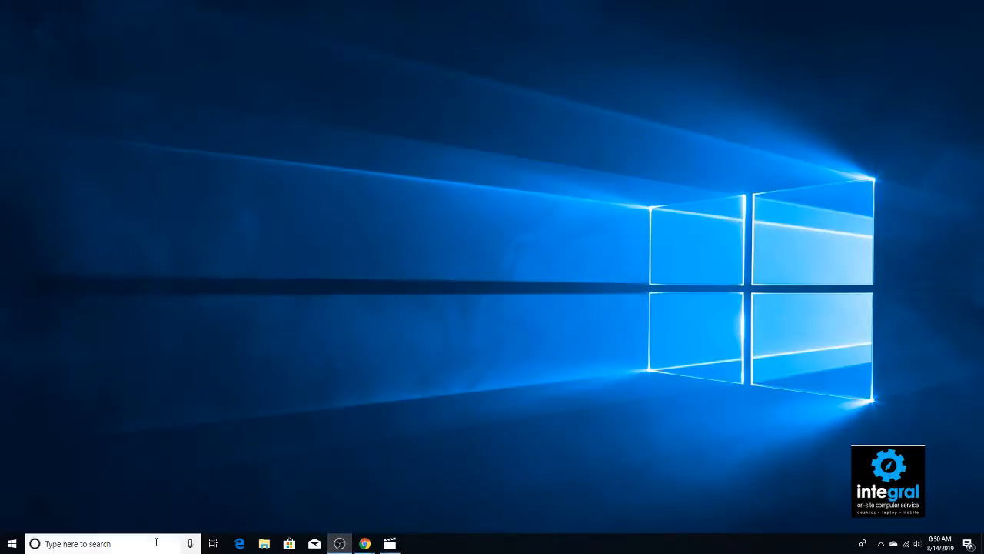
# Search Windows for "priv" and open Privacy settings.
pyautogui.click(129, 545)
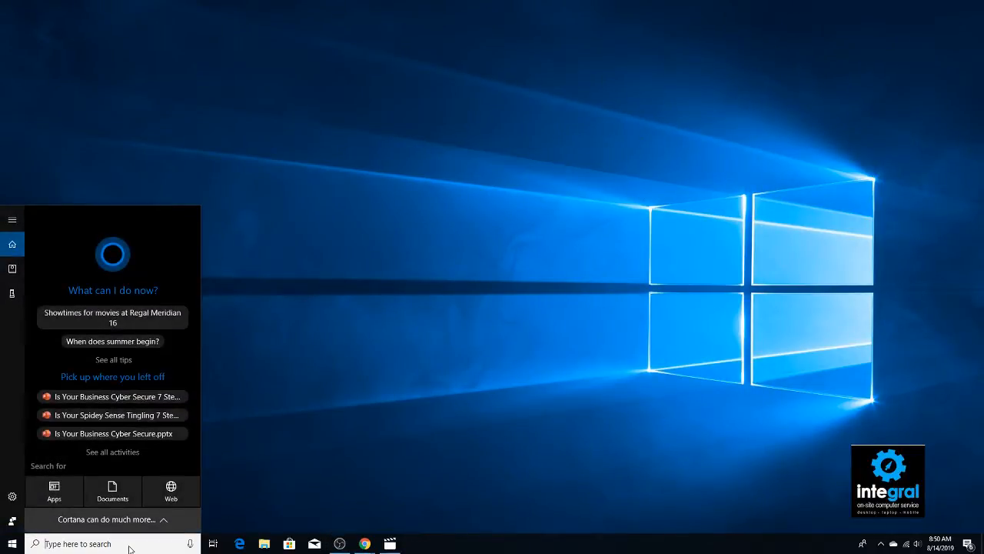
pyautogui.write('pr')
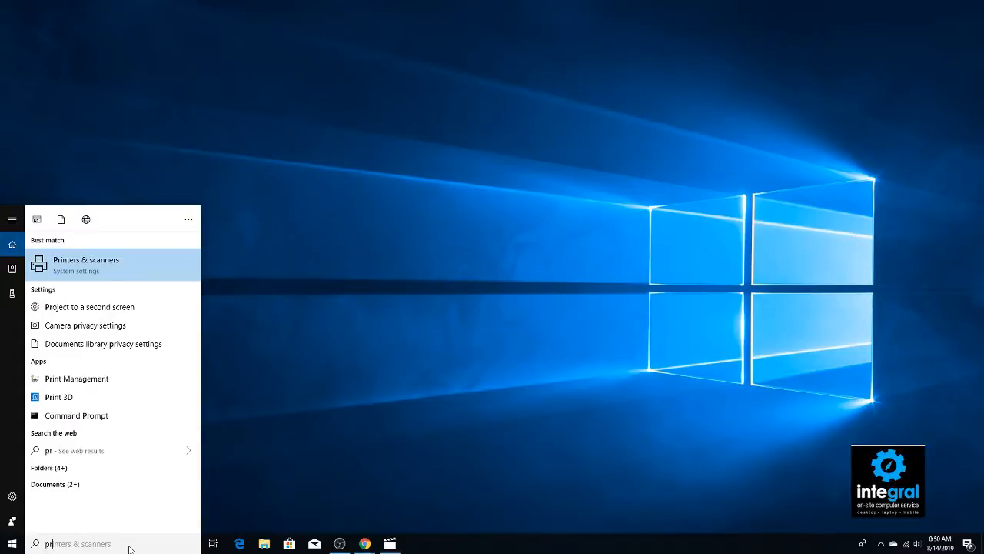
pyautogui.write('iv')
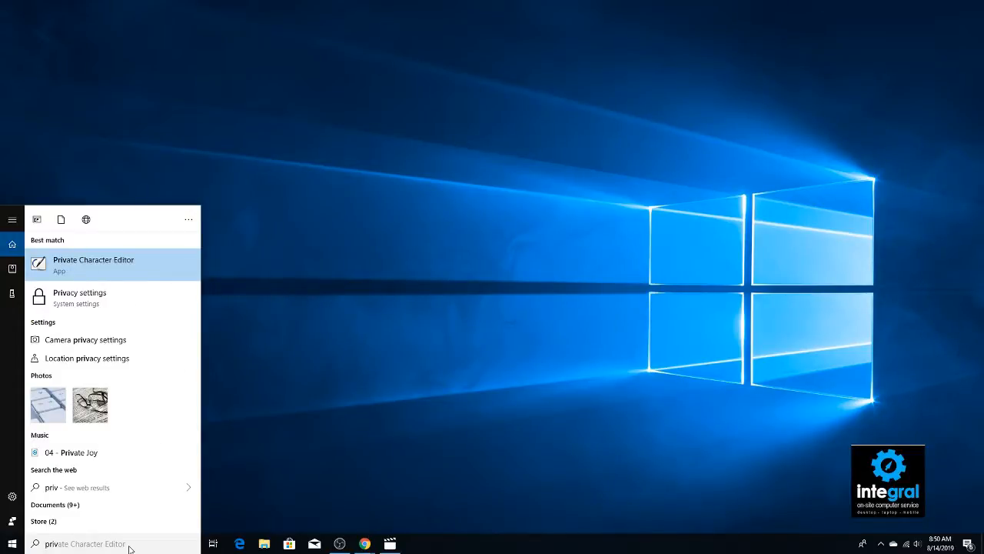
pyautogui.click(96, 304)
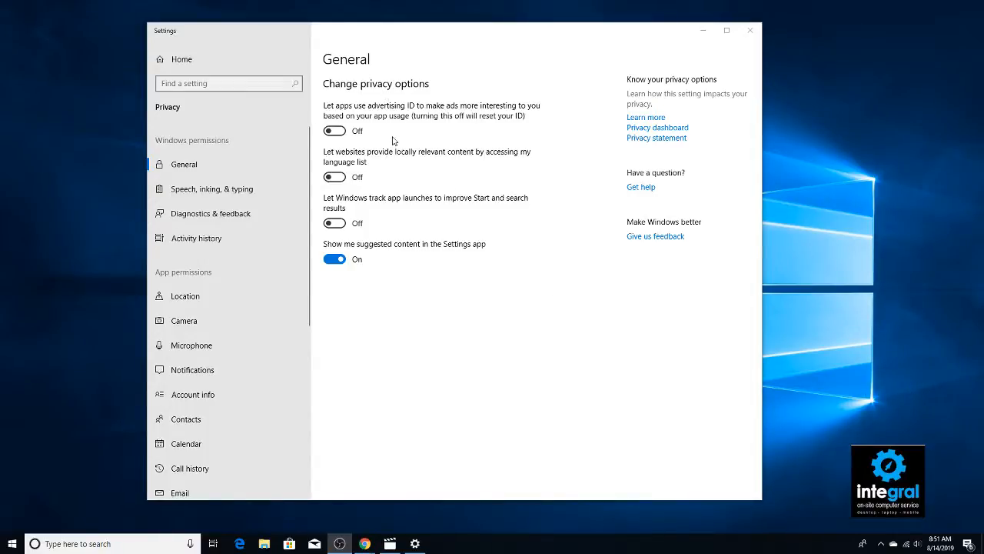
# Switch the advertising ID and website language list options on and back off to demonstrate them.
pyautogui.click(338, 131)
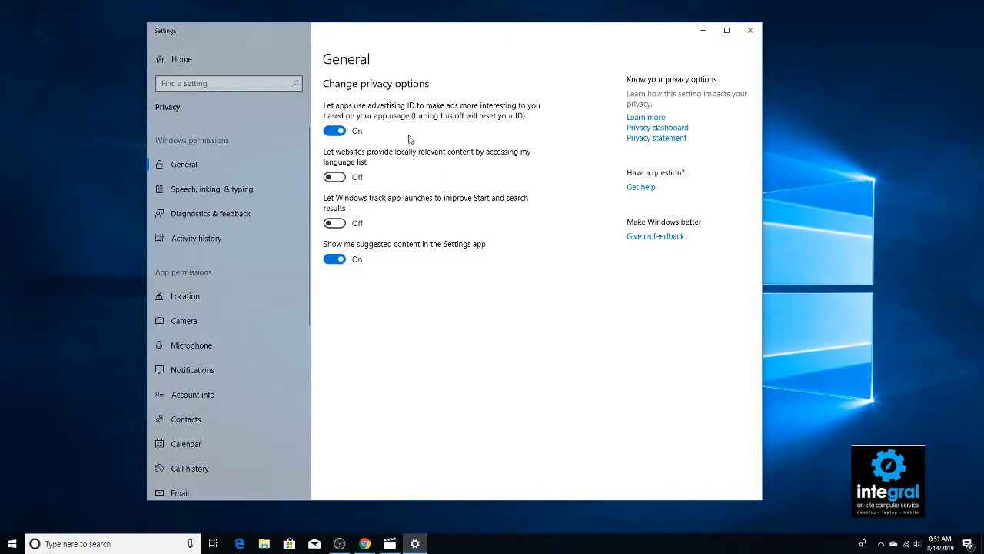
pyautogui.click(332, 132)
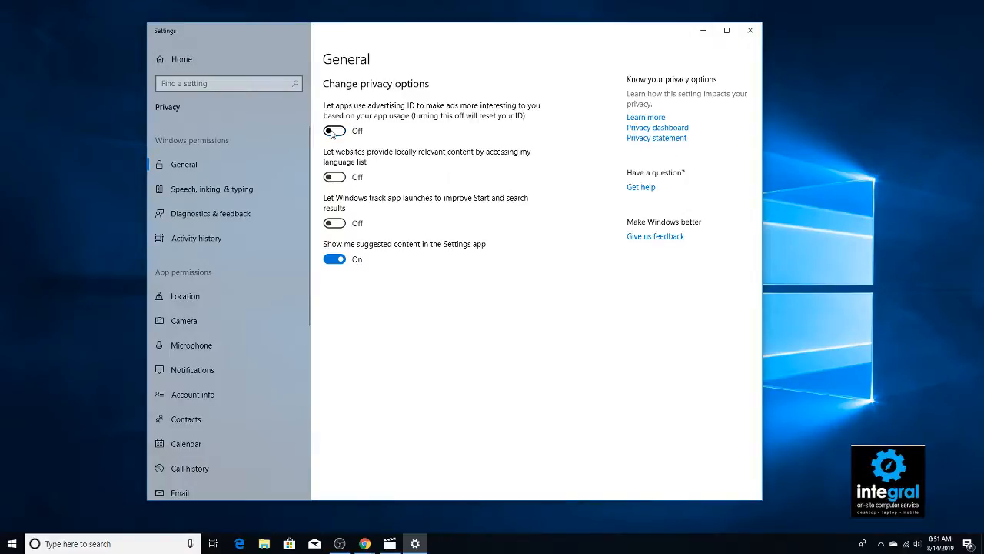
pyautogui.click(340, 178)
pyautogui.click(336, 178)
# Turn off suggested content in the Settings app under the general privacy options.
pyautogui.click(333, 262)
pyautogui.scroll(-2, 284, 245)
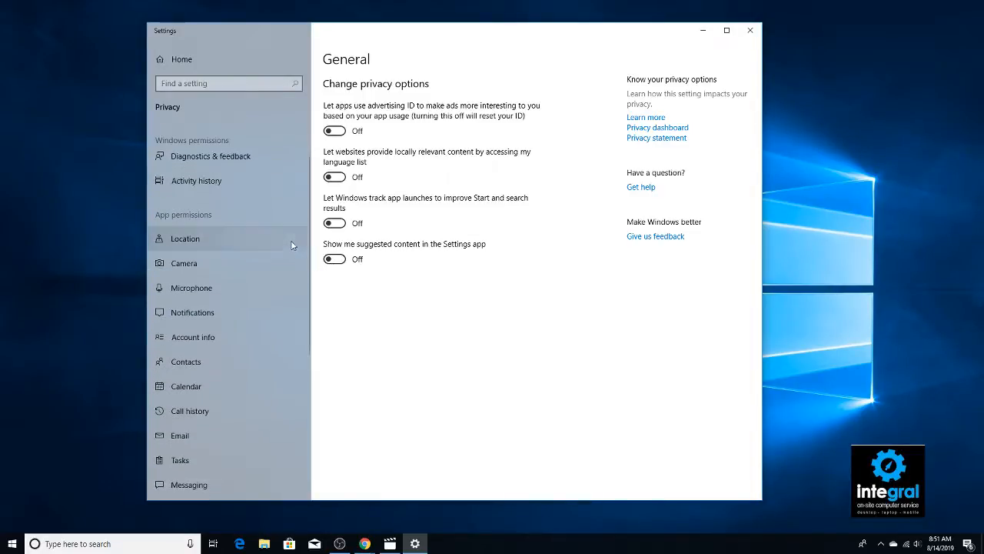
pyautogui.scroll(2, 286, 245)
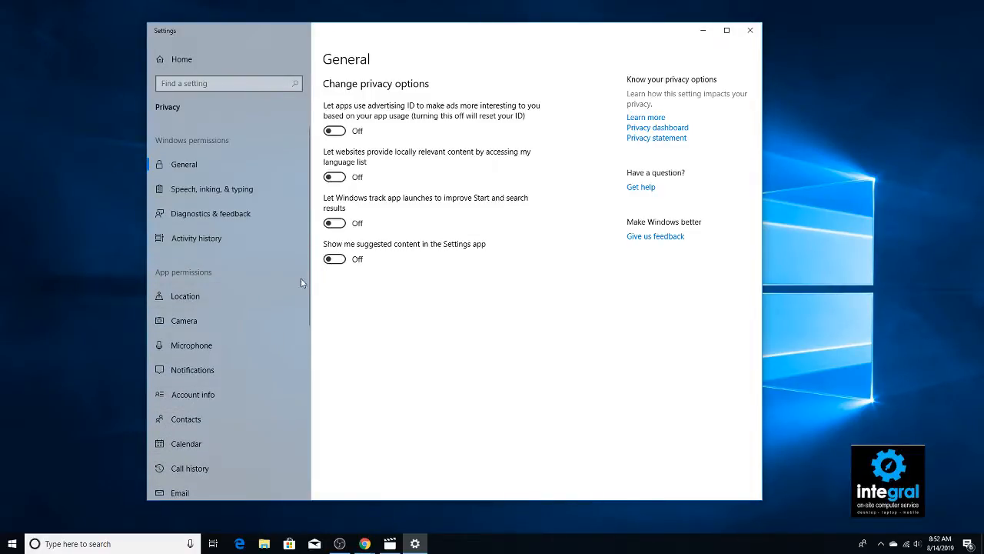
# Open the Location permissions and review the location service, history and the apps allowed to use the precise location.
pyautogui.click(238, 297)
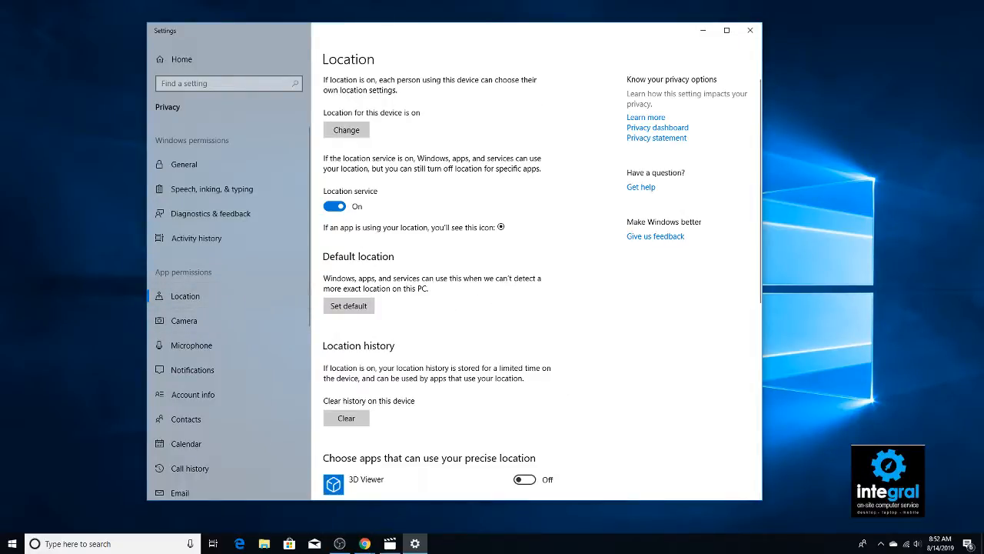
pyautogui.hotkey('alt', 'Tab')
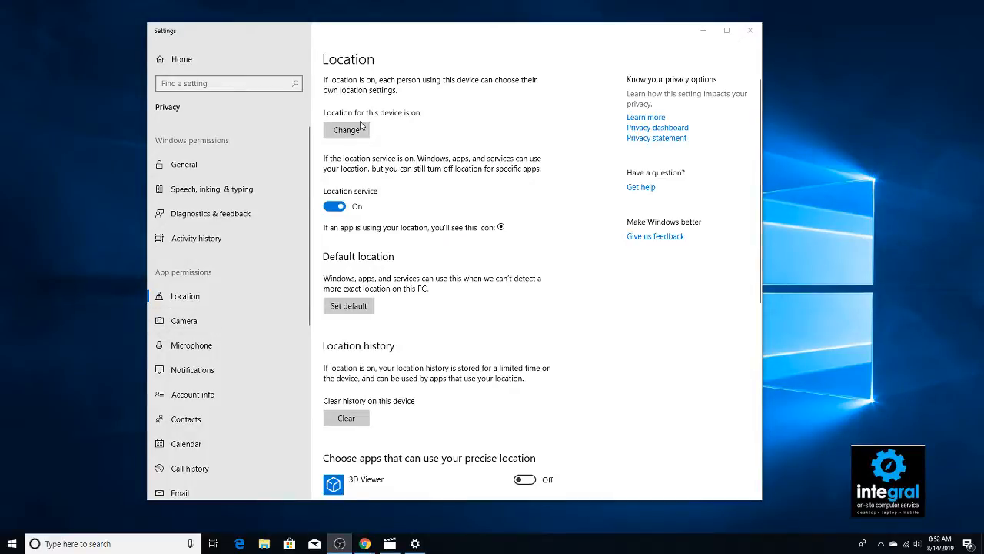
pyautogui.scroll(-3, 344, 162)
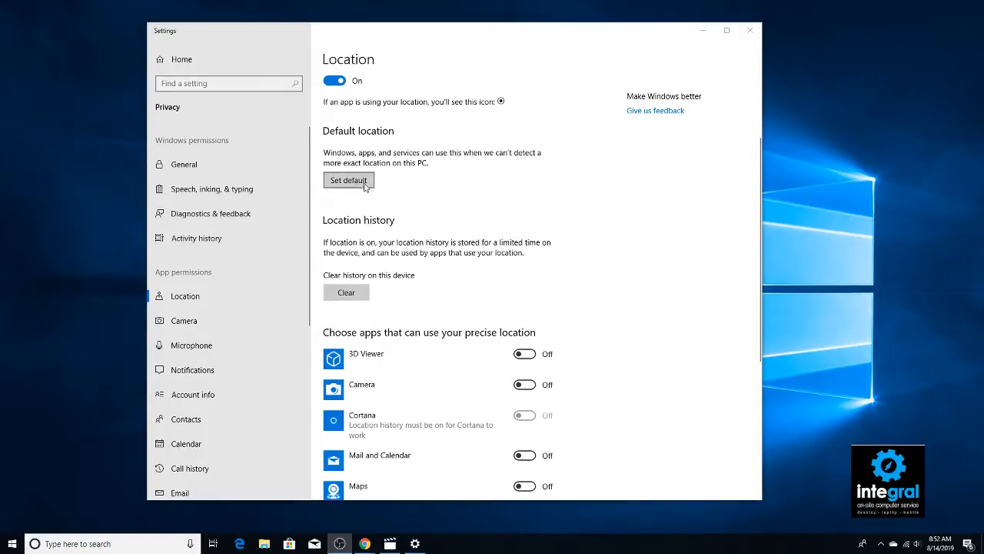
pyautogui.scroll(-3, 431, 193)
pyautogui.scroll(-1, 432, 195)
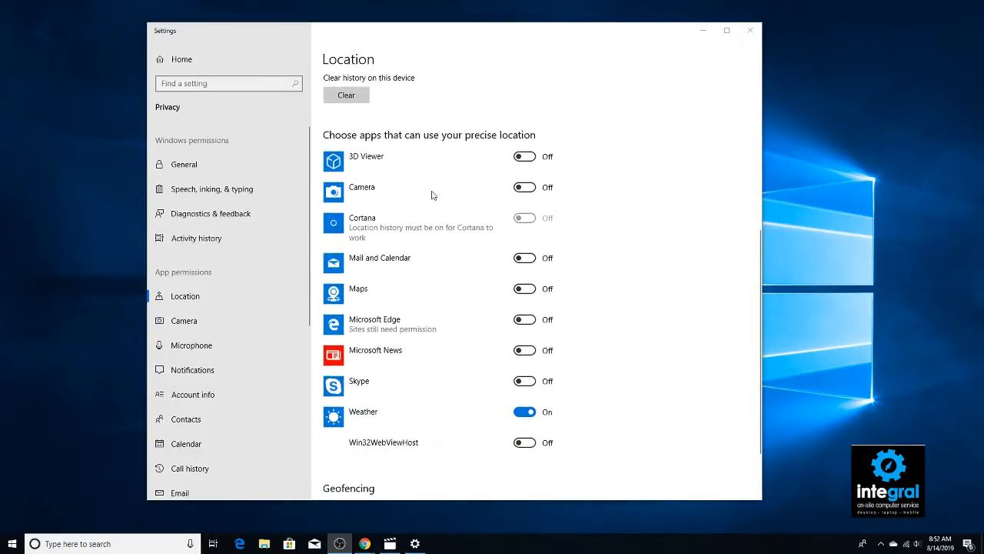
pyautogui.scroll(-1, 461, 193)
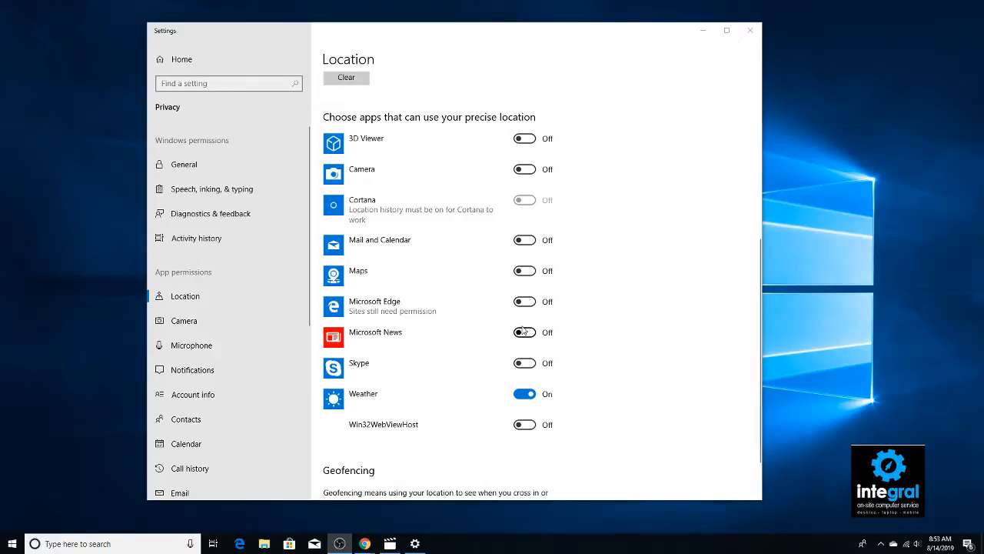
pyautogui.scroll(-1, 524, 336)
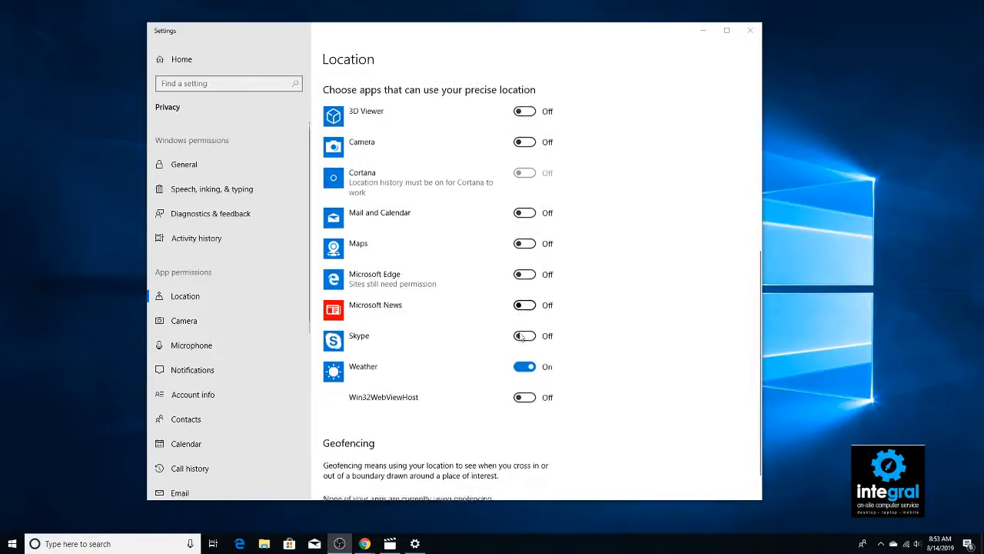
pyautogui.scroll(-1, 522, 336)
pyautogui.scroll(5, 520, 335)
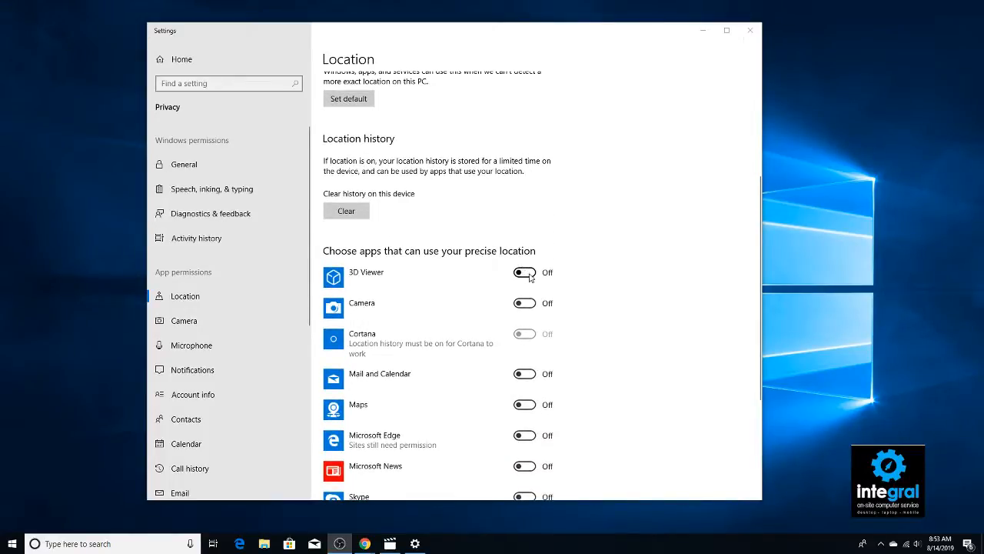
pyautogui.scroll(-2, 484, 346)
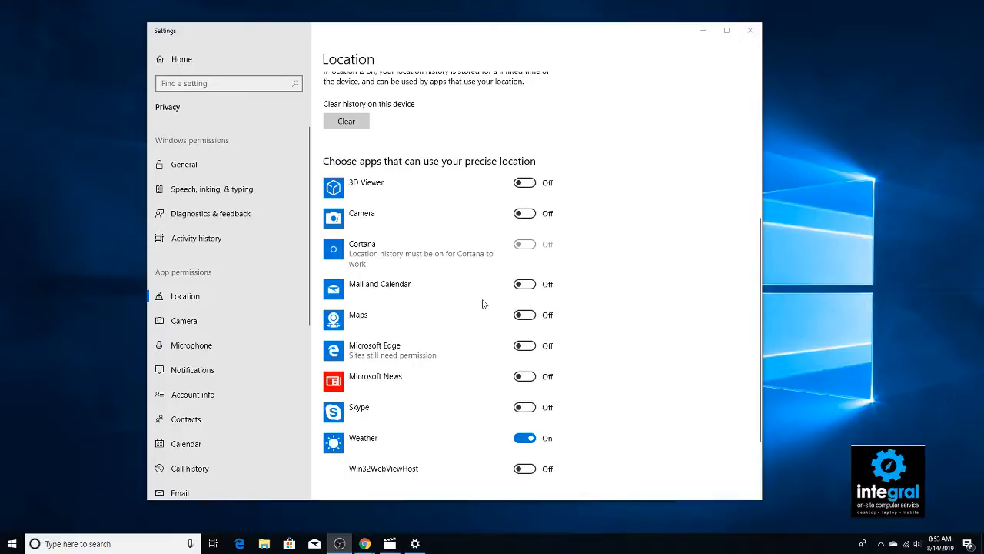
# Open the Camera permissions and review which apps can access the camera.
pyautogui.click(198, 322)
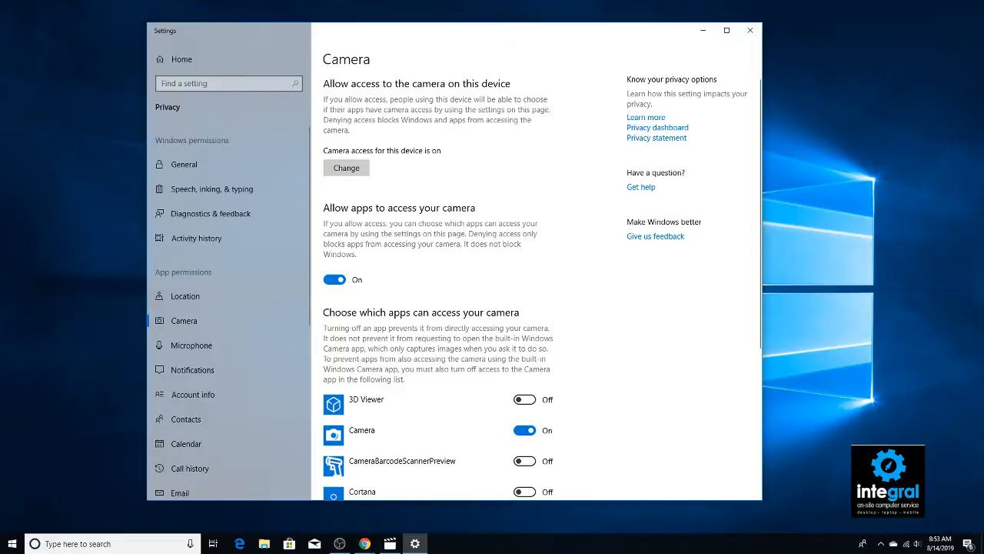
pyautogui.scroll(-5, 592, 273)
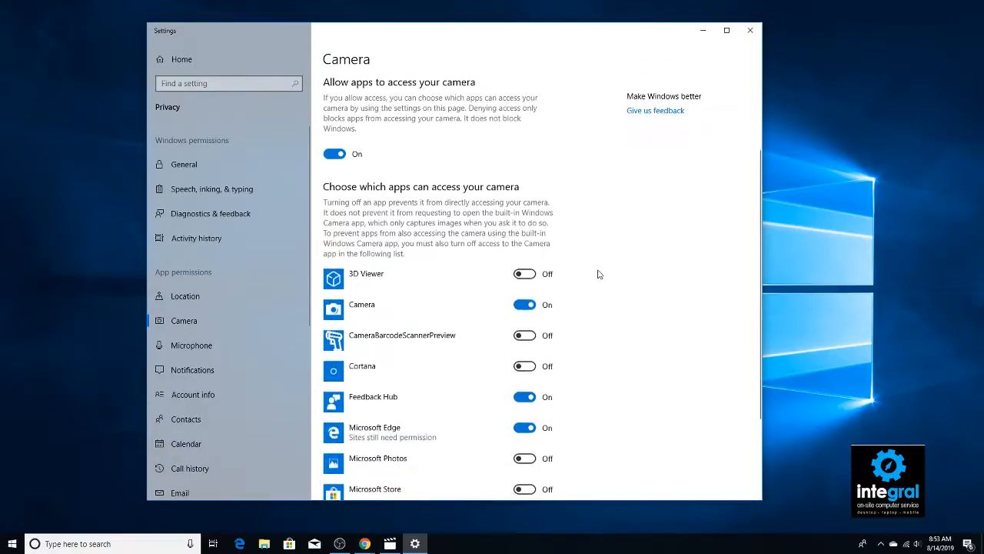
pyautogui.scroll(-1, 592, 277)
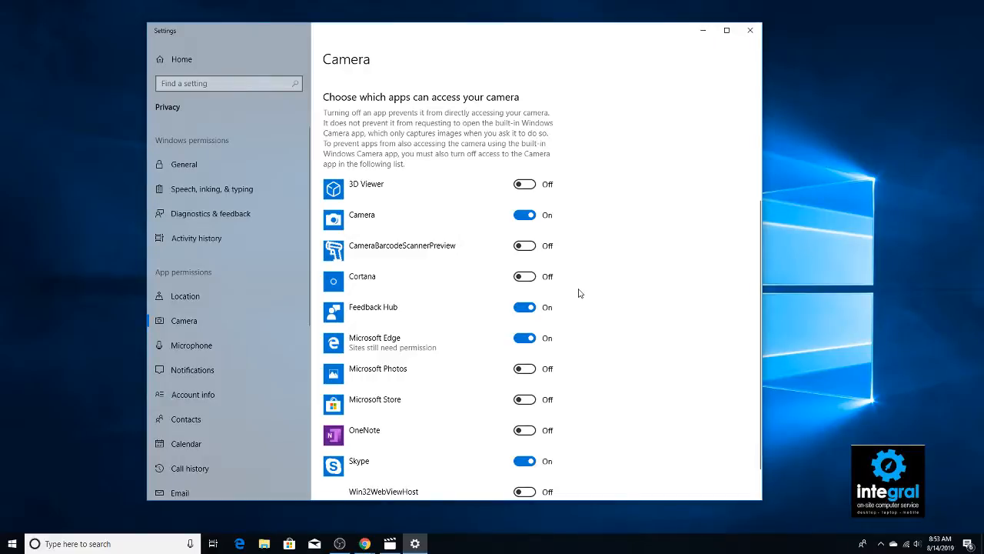
pyautogui.scroll(1, 585, 291)
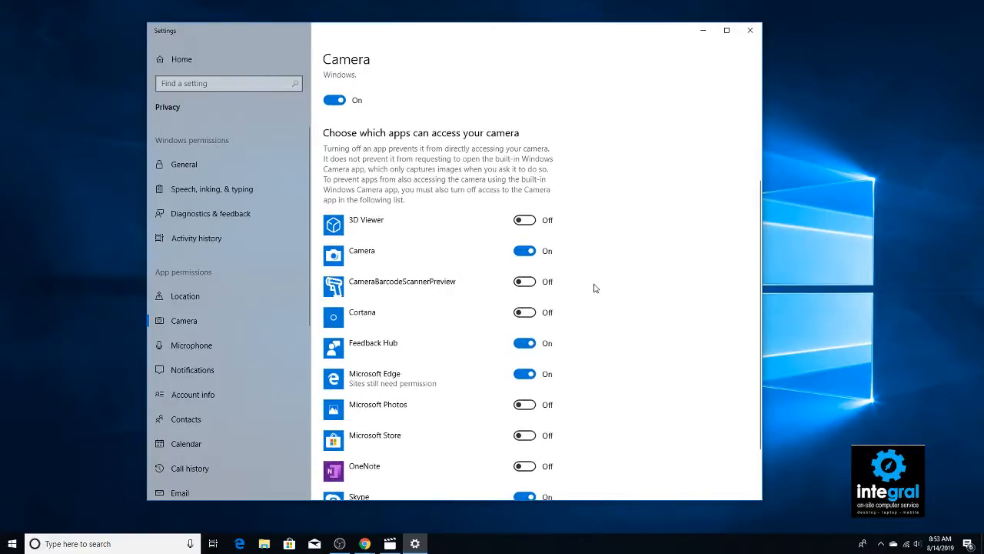
pyautogui.scroll(-2, 599, 287)
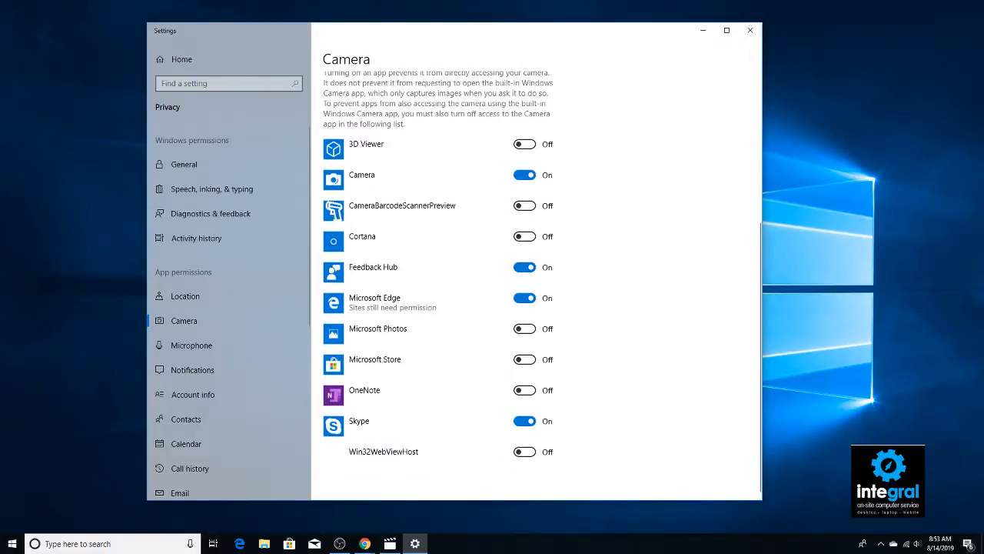
pyautogui.hotkey('alt', 'Tab')
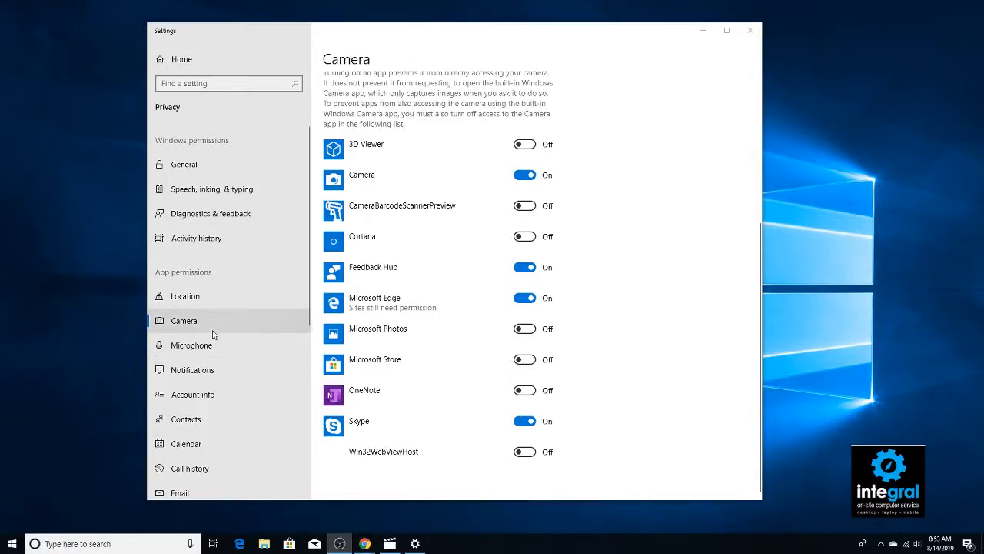
# Open the Microphone permissions and review which apps can access the microphone.
pyautogui.click(211, 346)
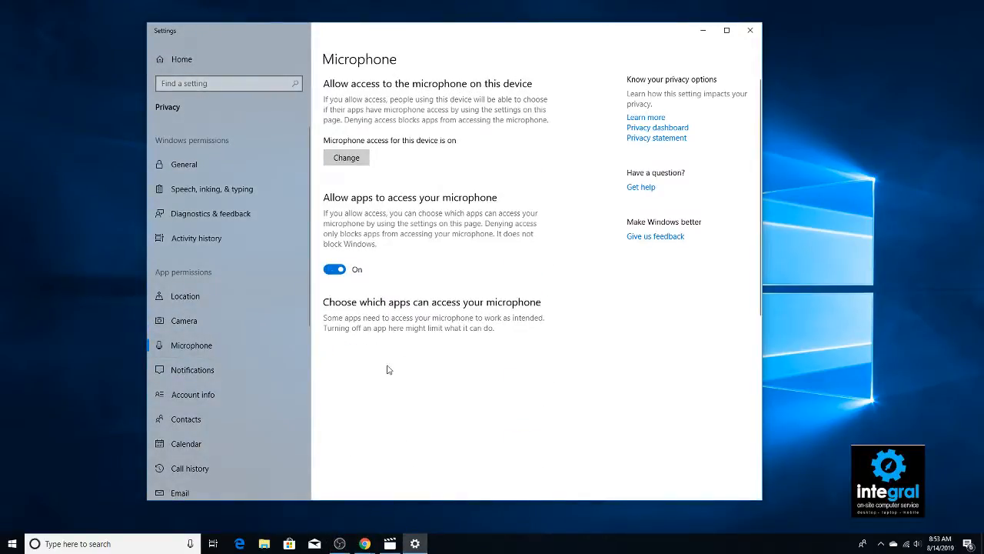
pyautogui.scroll(-1, 523, 319)
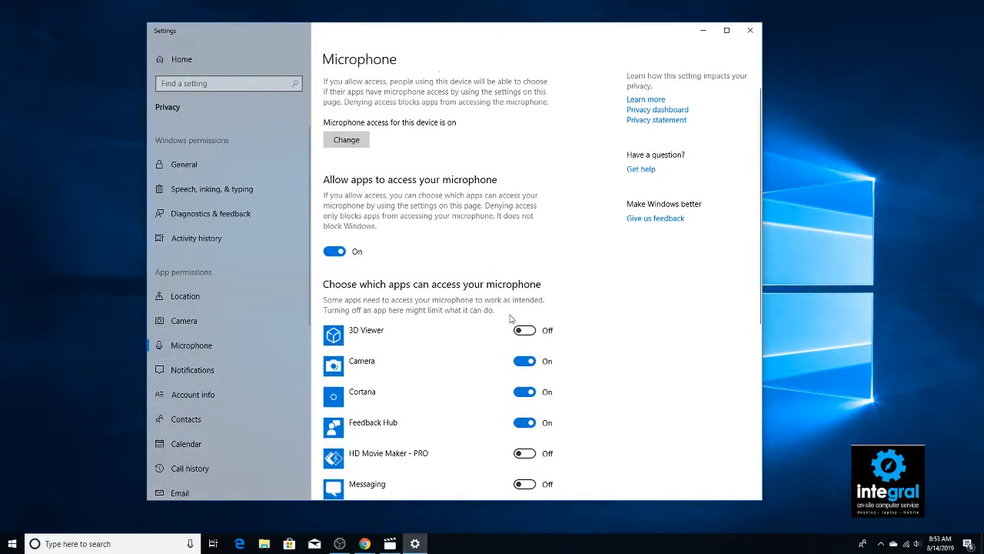
pyautogui.scroll(1, 510, 318)
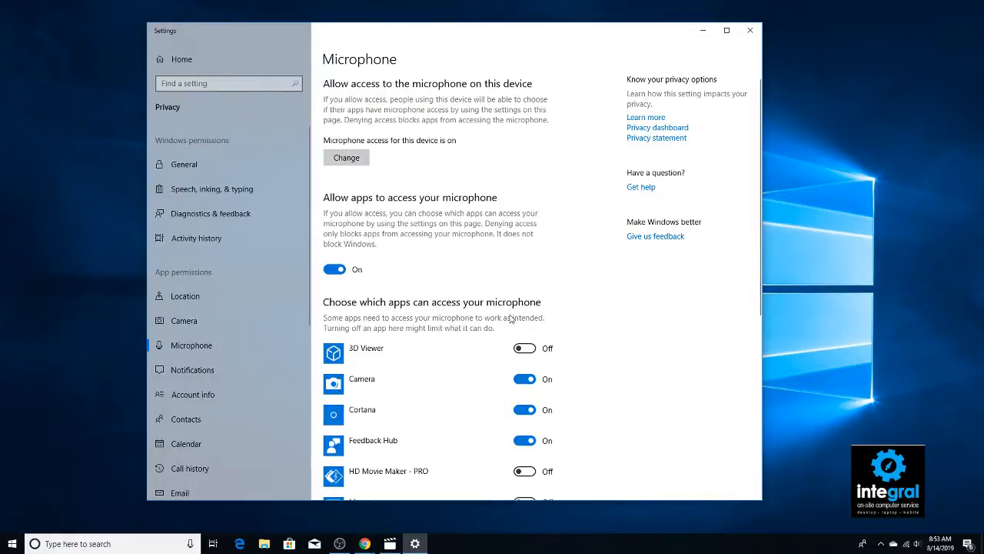
pyautogui.scroll(-3, 334, 203)
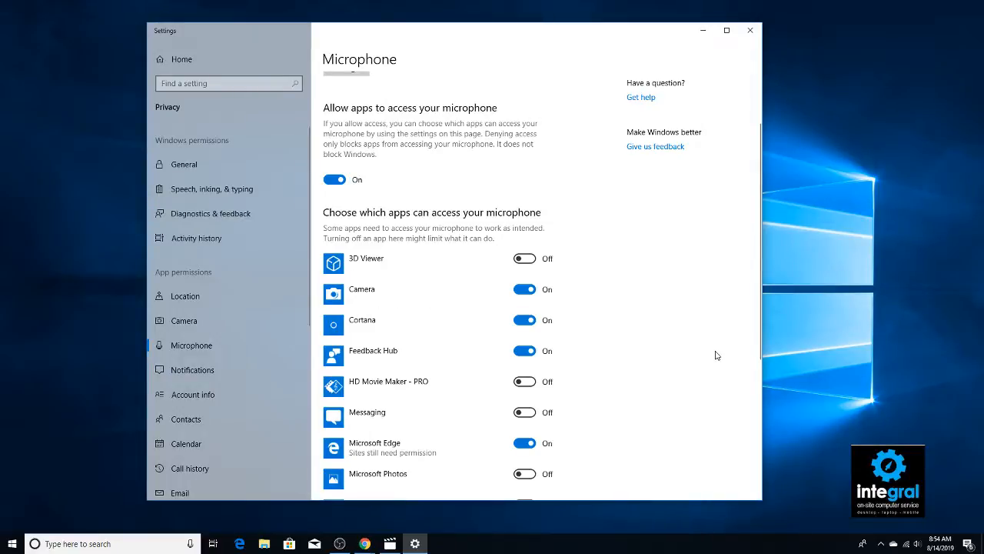
pyautogui.scroll(-2, 698, 327)
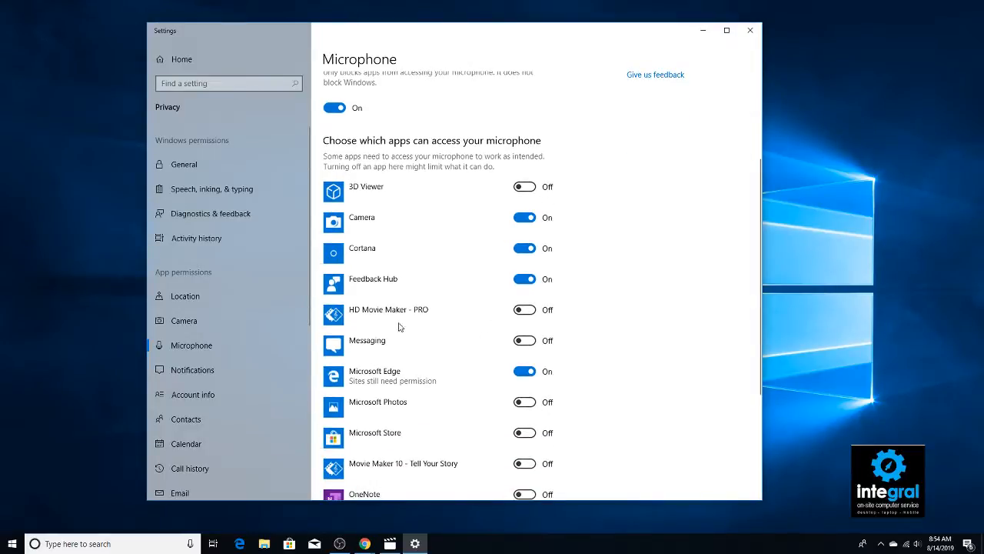
# Review the Notifications and Account info permissions and look through the remaining app permission categories.
pyautogui.scroll(-1, 254, 345)
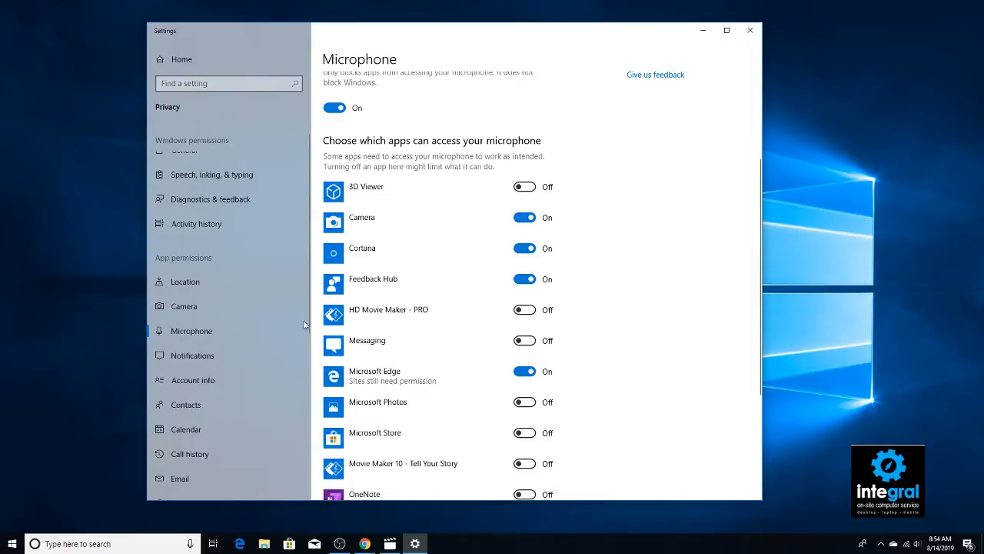
pyautogui.click(238, 352)
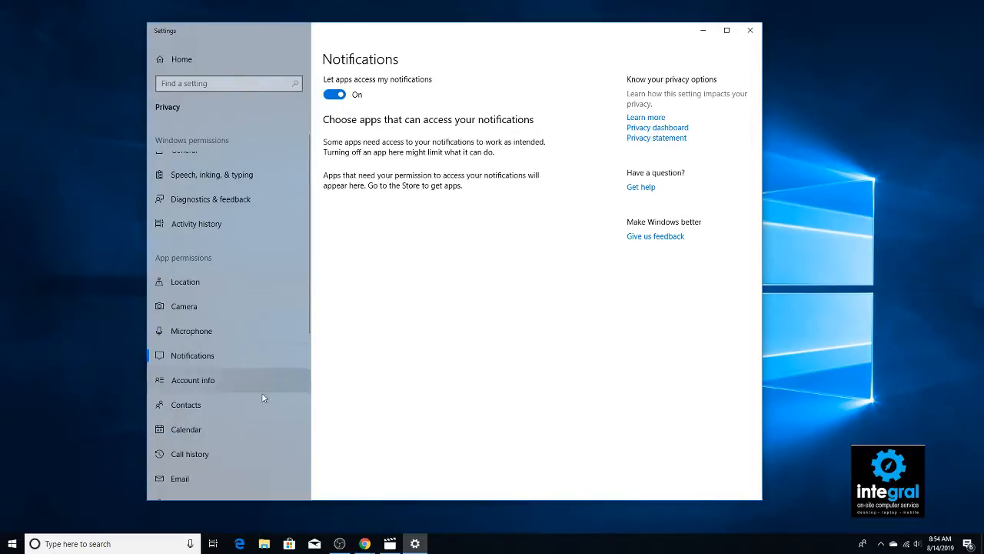
pyautogui.click(231, 382)
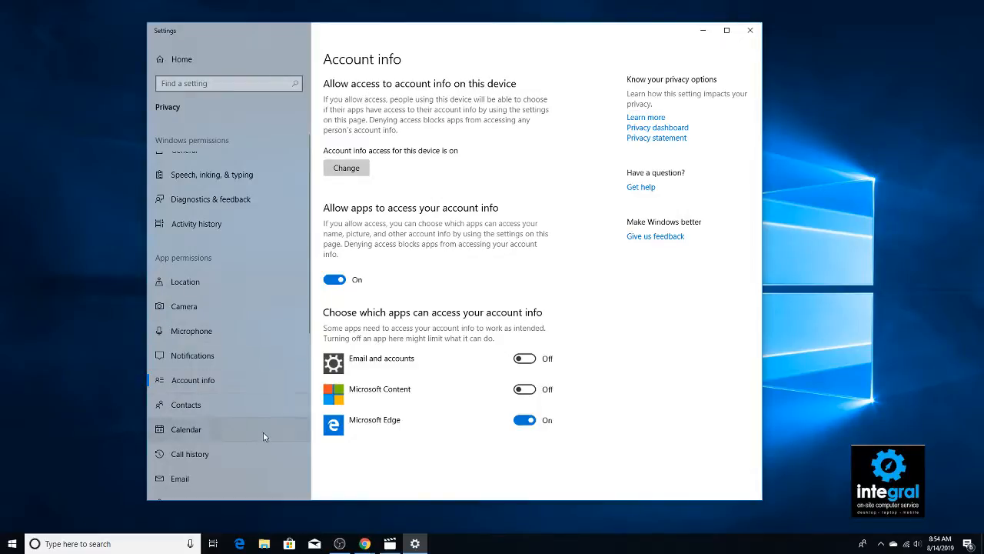
pyautogui.scroll(-5, 267, 407)
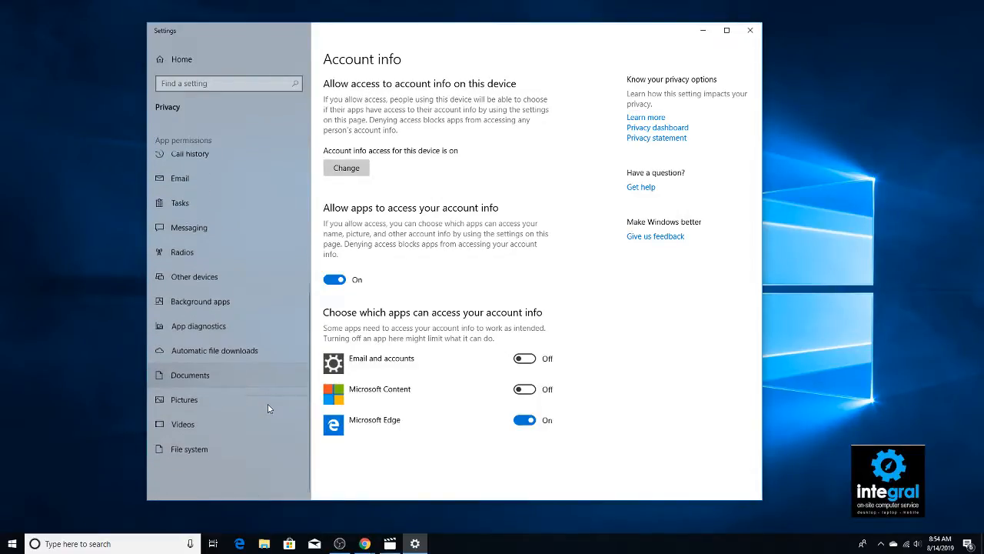
pyautogui.scroll(-1, 258, 413)
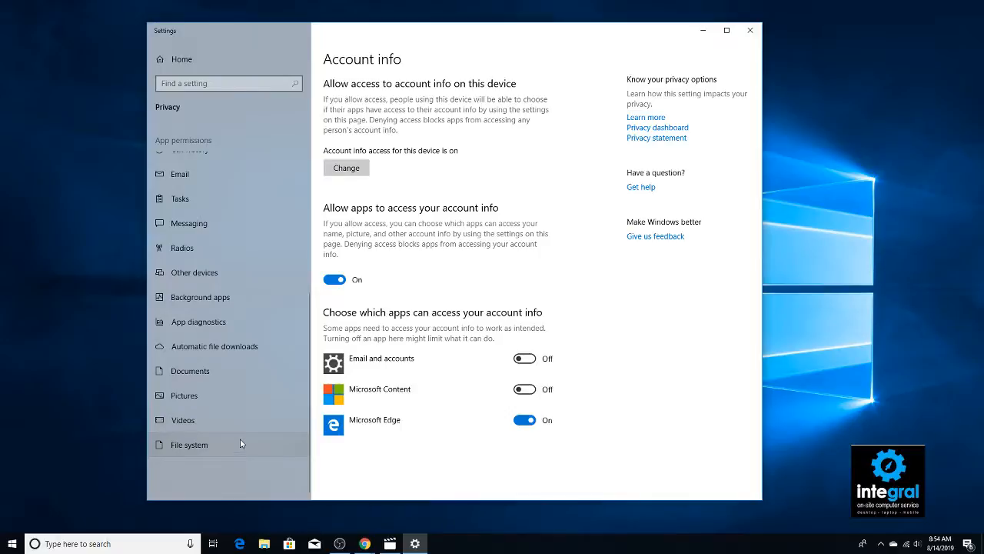
# Revisit the General, Location, Camera and Microphone privacy pages for a final review and close the settings window.
pyautogui.scroll(5, 226, 350)
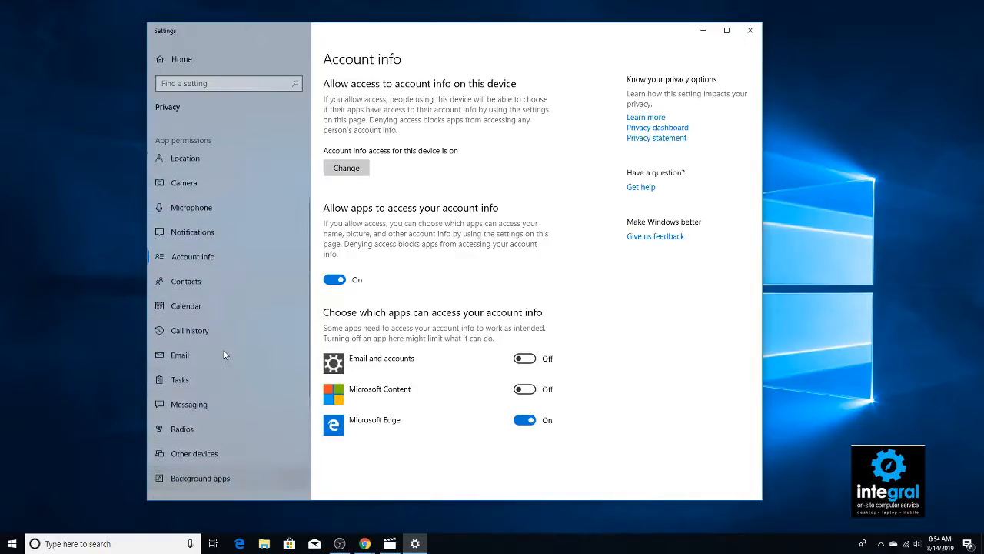
pyautogui.scroll(3, 225, 354)
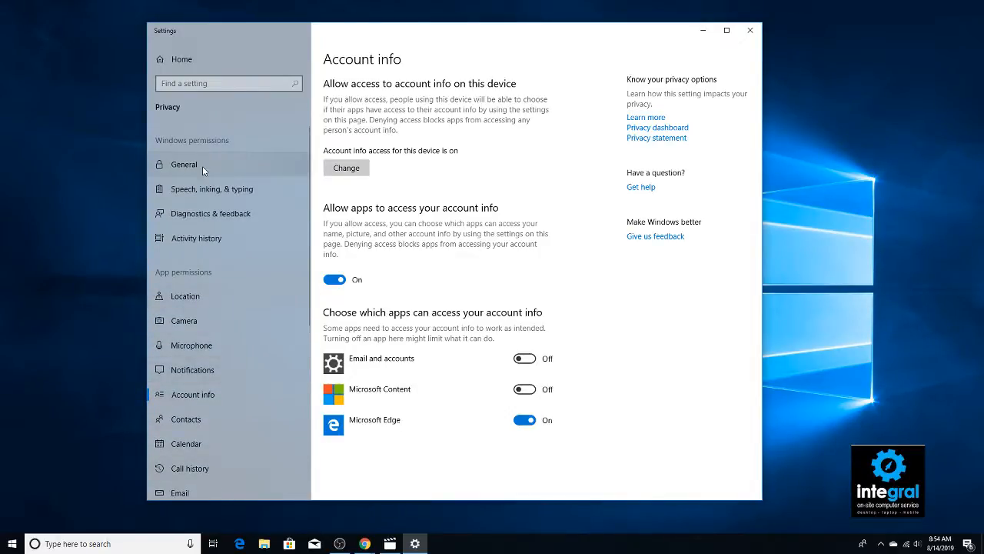
pyautogui.click(202, 167)
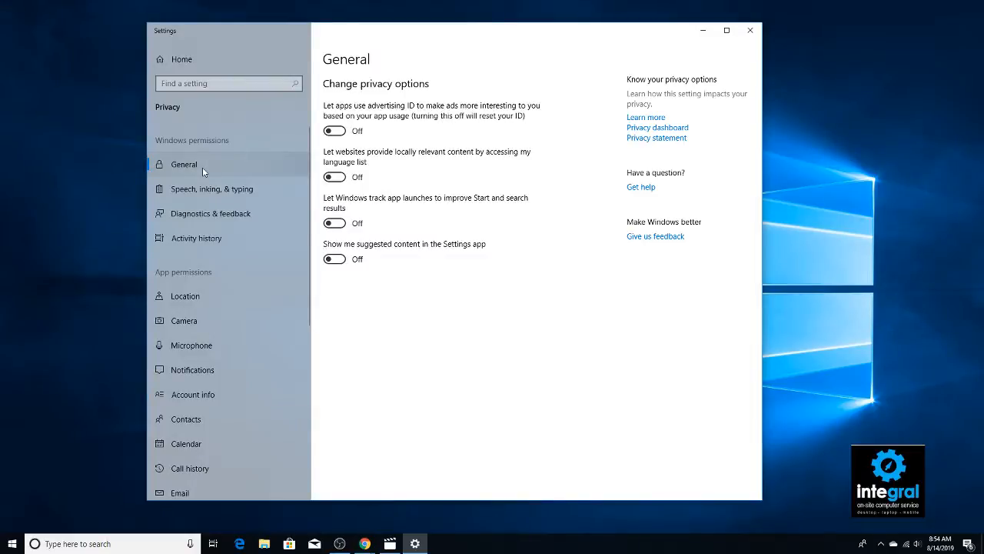
pyautogui.click(201, 306)
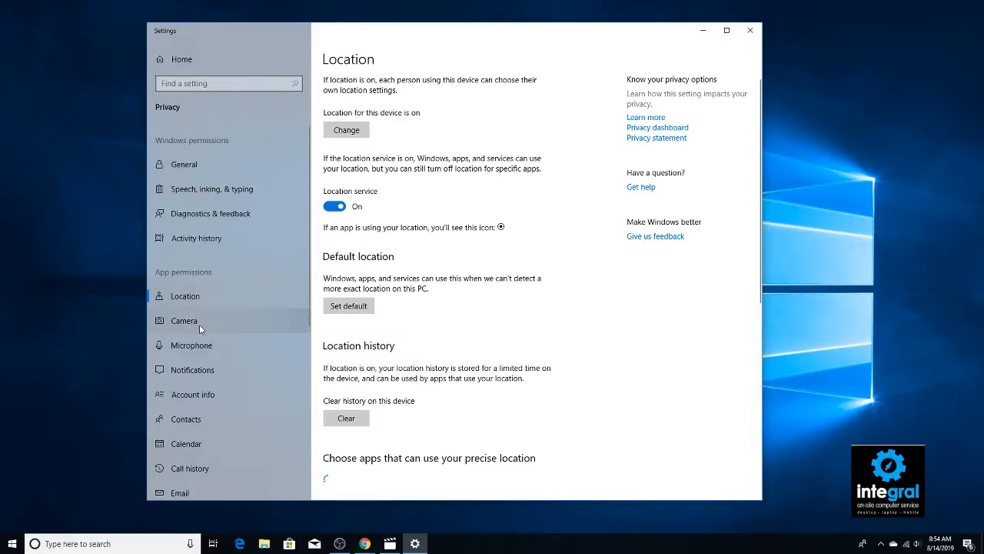
pyautogui.click(199, 323)
pyautogui.click(204, 347)
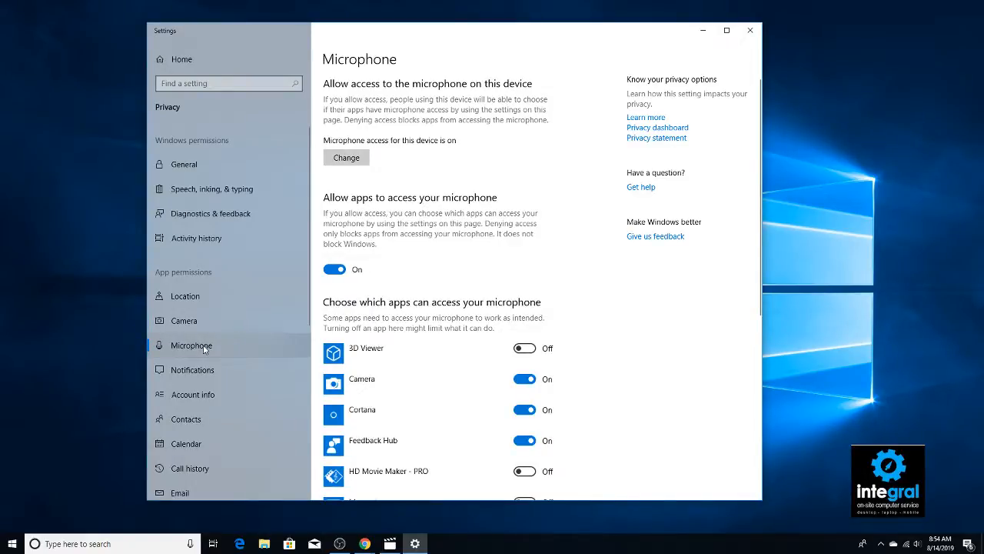
pyautogui.click(751, 30)
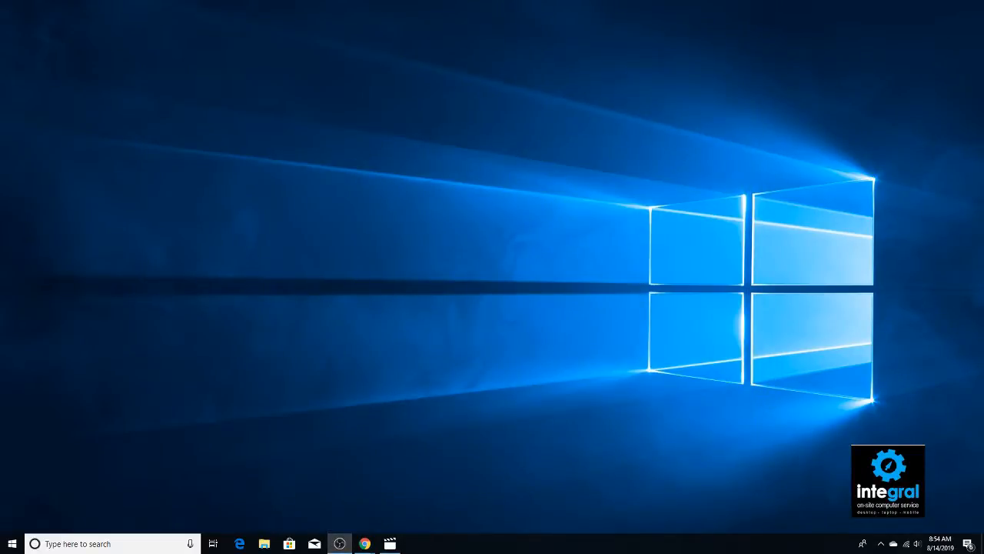